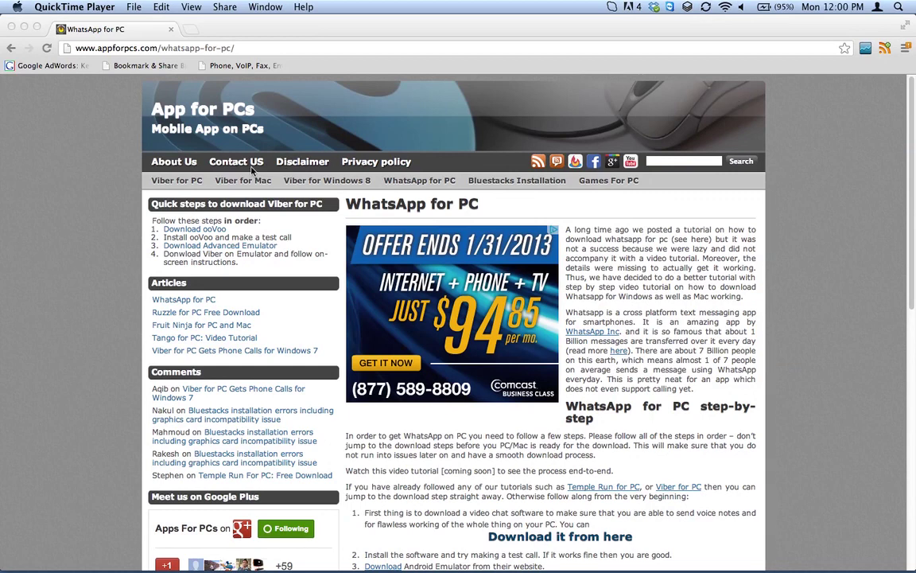
Go to the App for PCs home page in Chrome and scroll through its posts
click(178, 167)
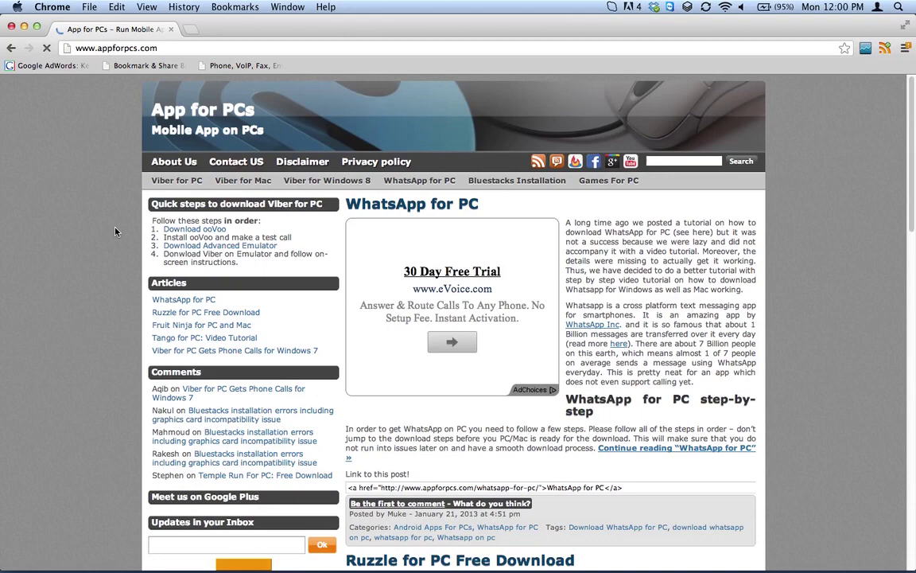
scroll(101, 311, down, 2)
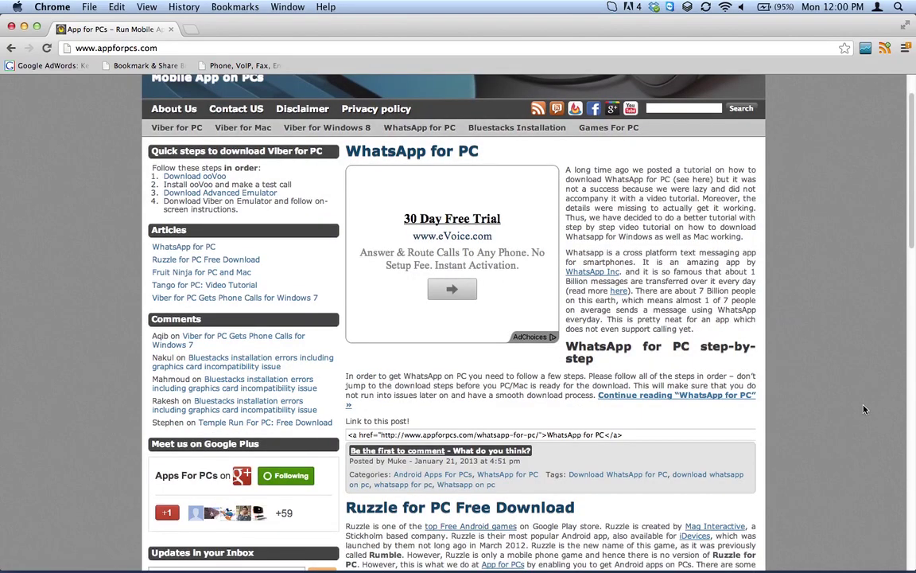
scroll(859, 382, down, 5)
scroll(847, 342, down, 5)
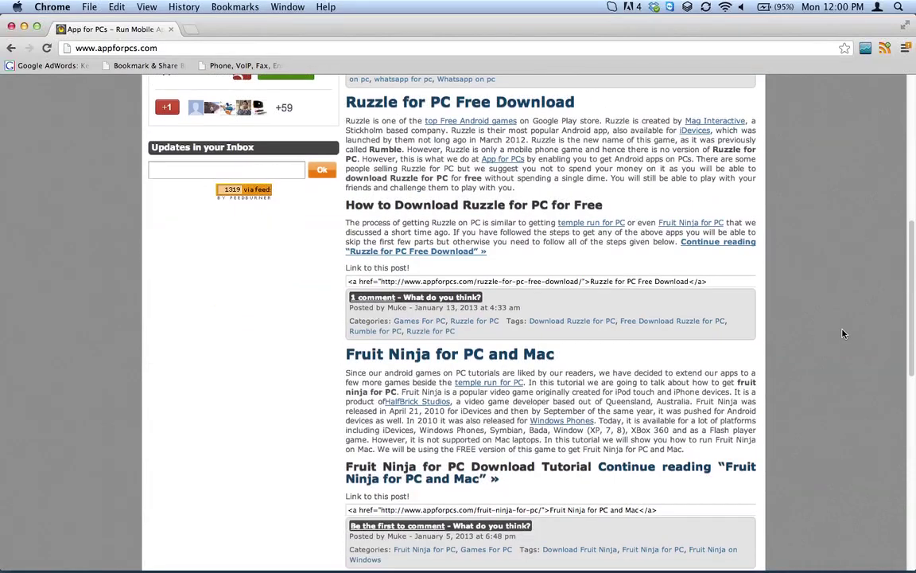
scroll(835, 342, down, 4)
scroll(828, 358, down, 5)
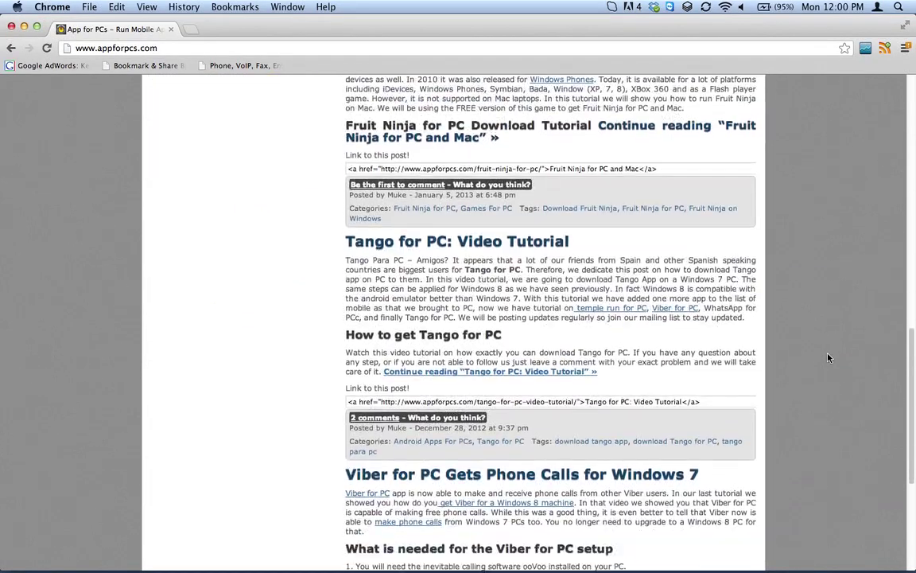
scroll(828, 358, down, 3)
scroll(828, 358, down, 4)
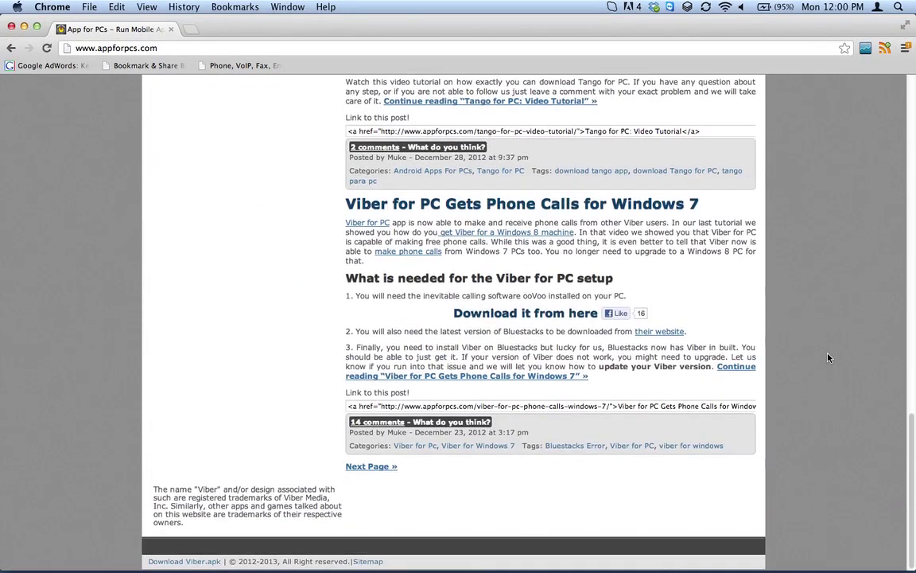
scroll(828, 358, up, 15)
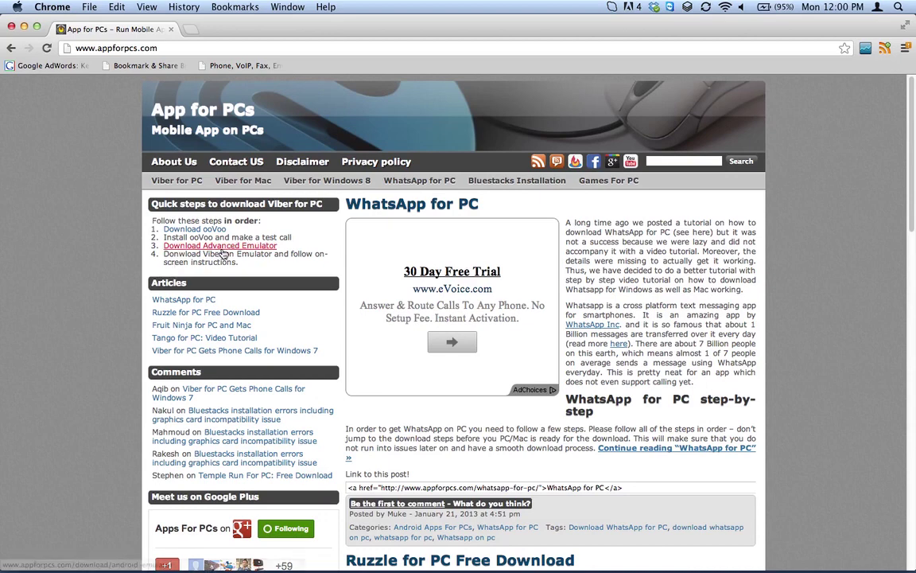
Open the WhatsApp for PC article and scroll to its nine-step install walkthrough
click(371, 203)
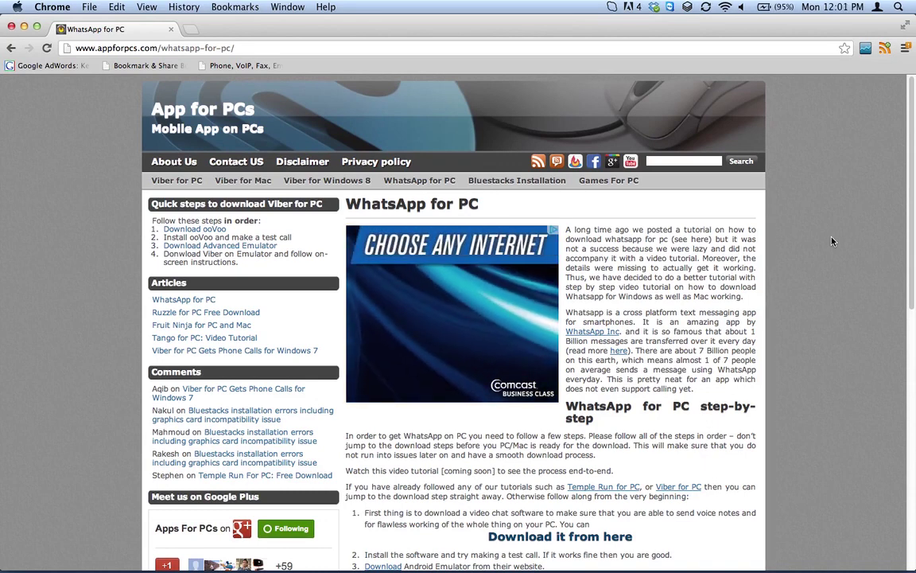
scroll(802, 261, down, 1)
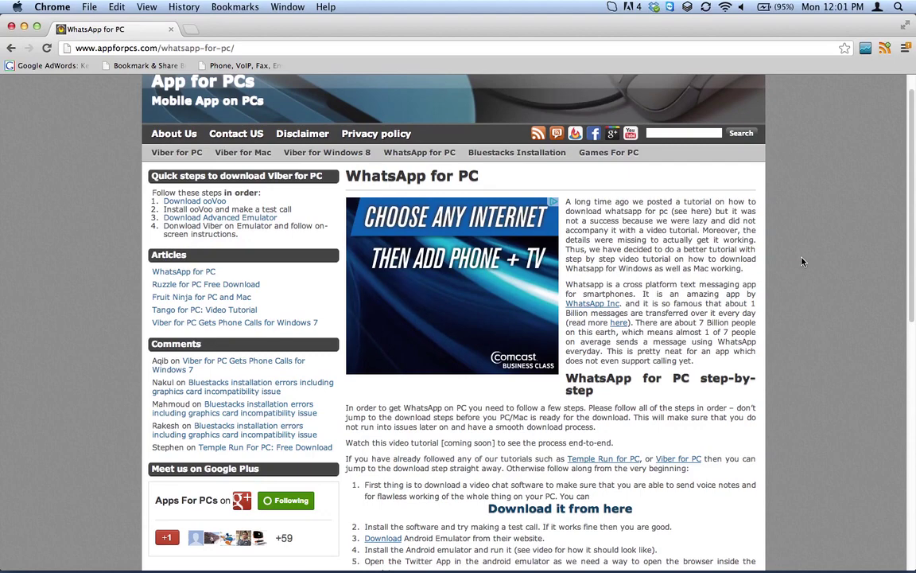
scroll(805, 229, down, 2)
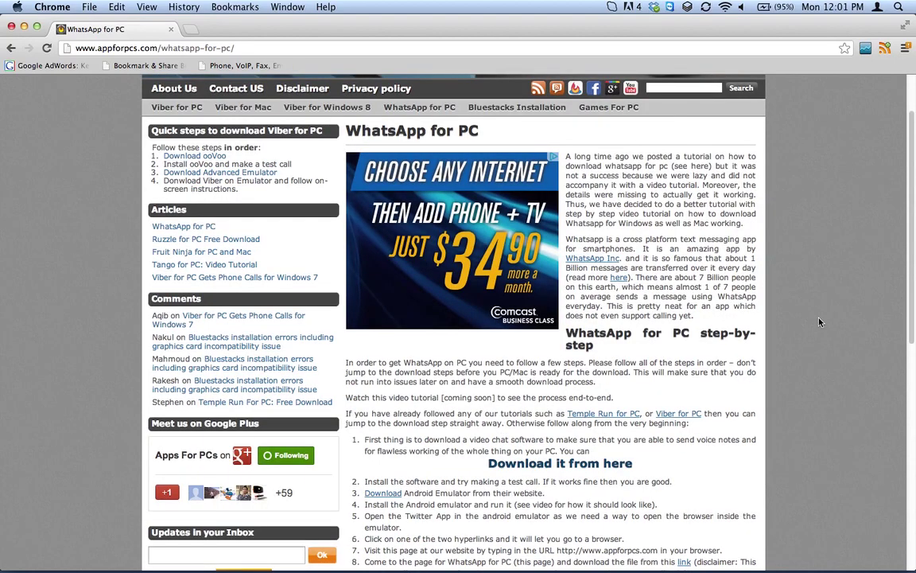
scroll(824, 295, down, 4)
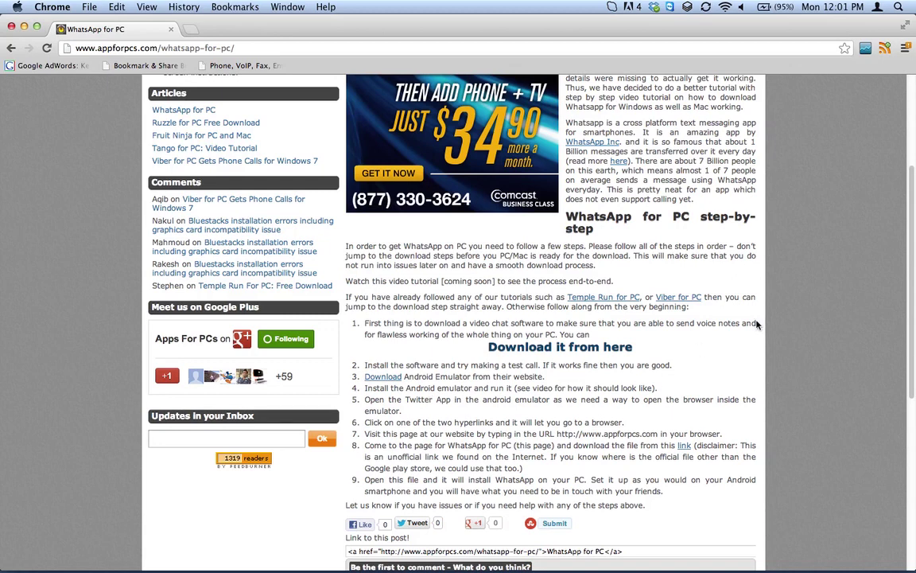
scroll(816, 317, down, 1)
scroll(816, 316, down, 2)
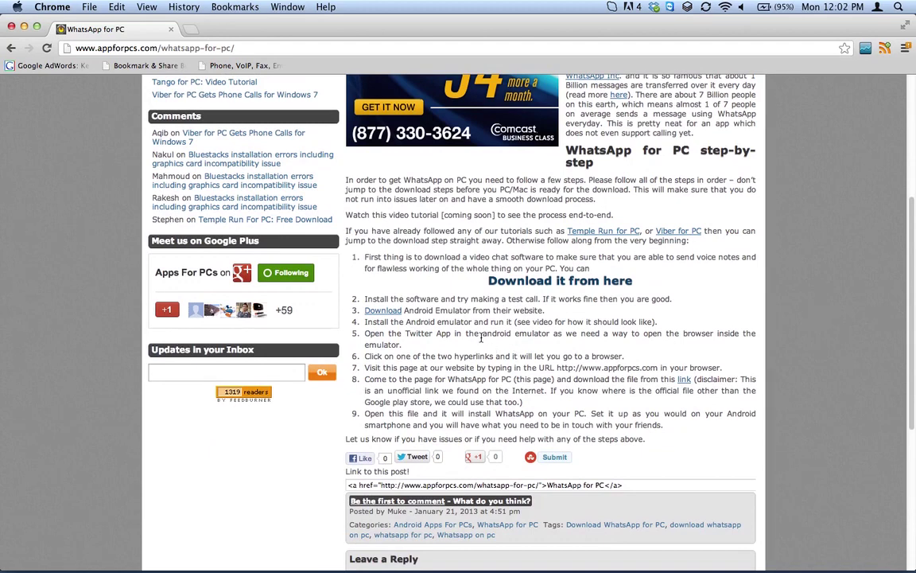
mouse_move(600, 546)
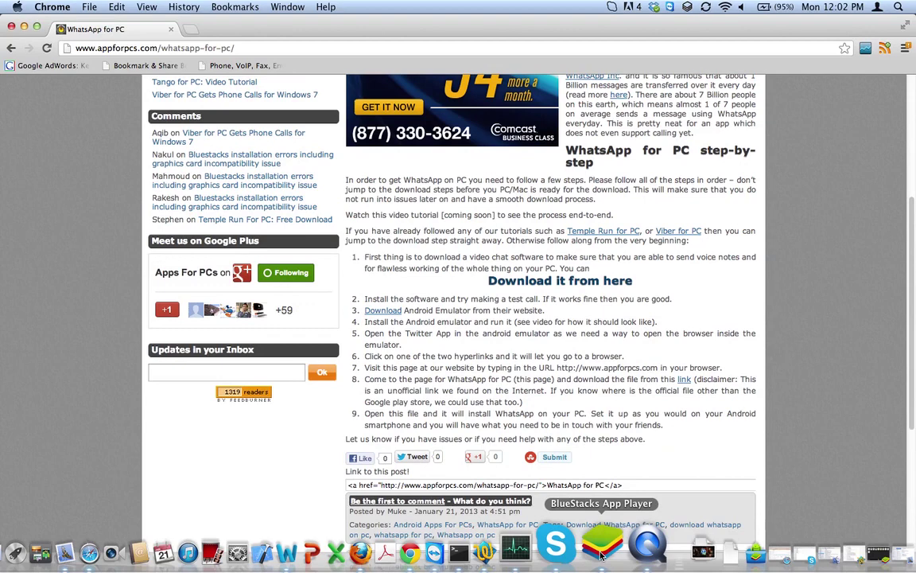
Launch Twitter in BlueStacks, start Sign Up, and follow the Terms of Service link
click(720, 554)
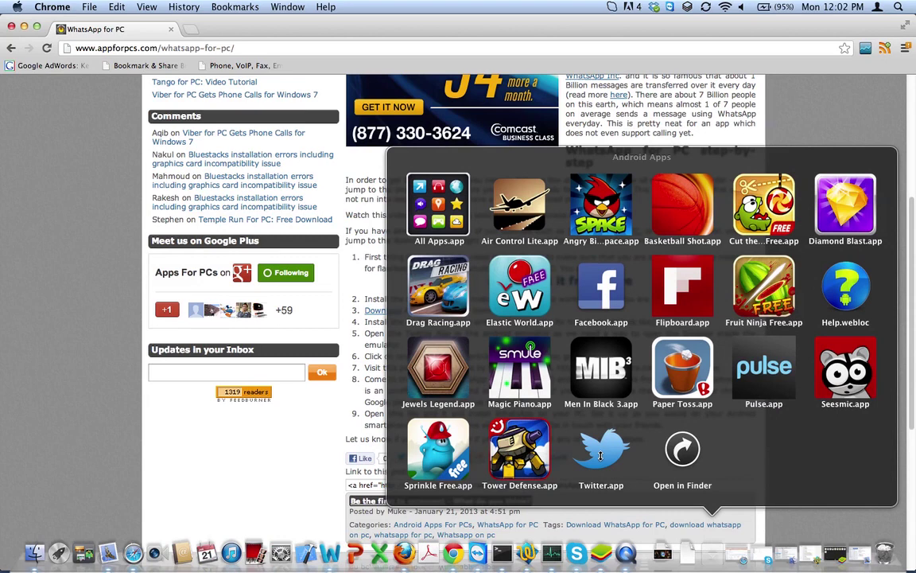
click(600, 451)
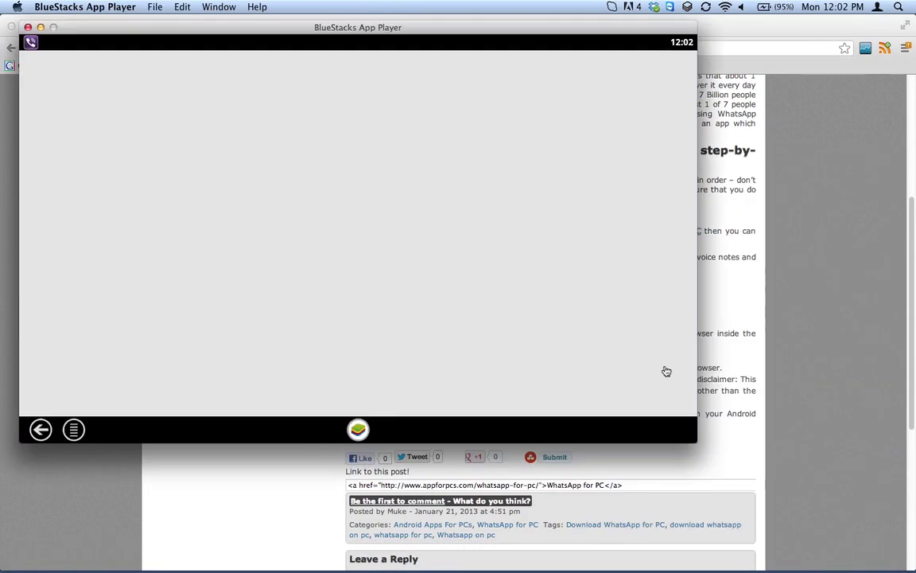
drag(463, 29, 558, 39)
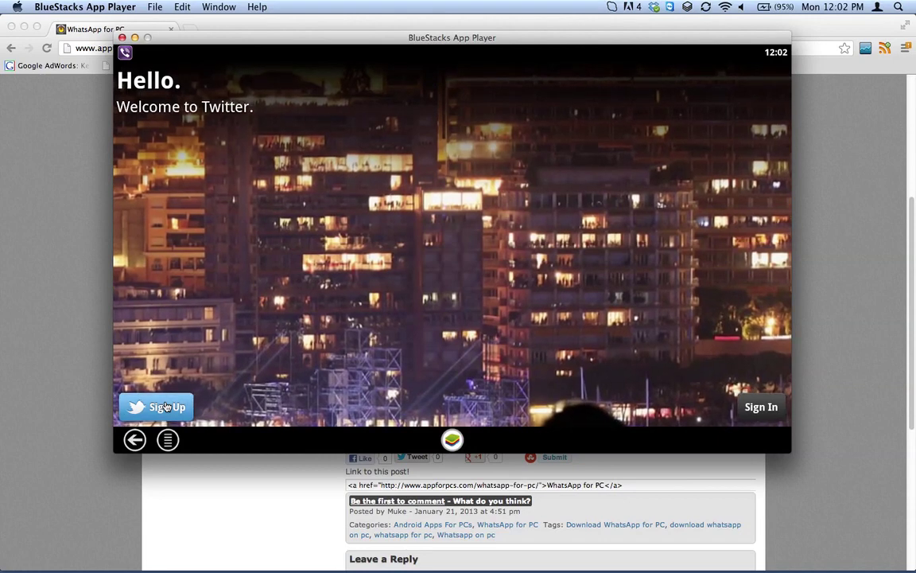
click(166, 407)
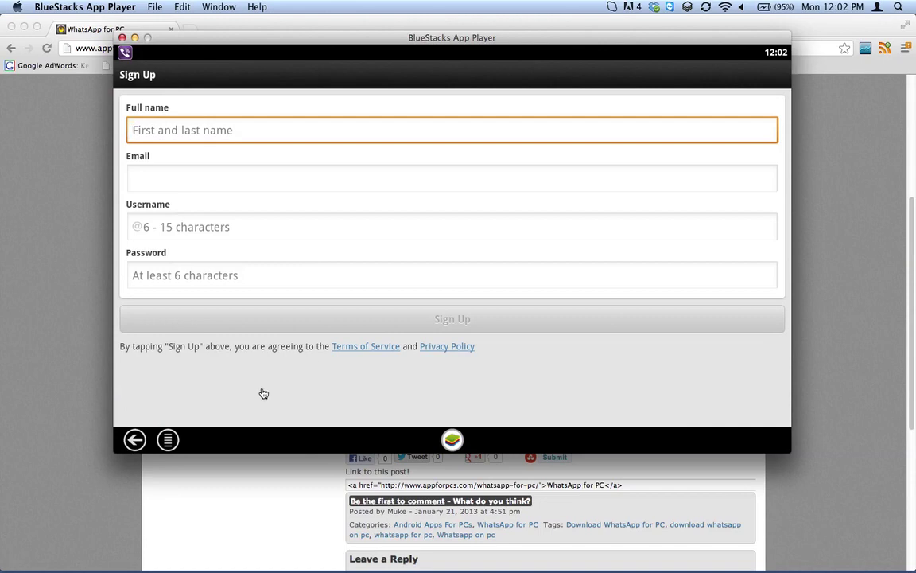
click(345, 350)
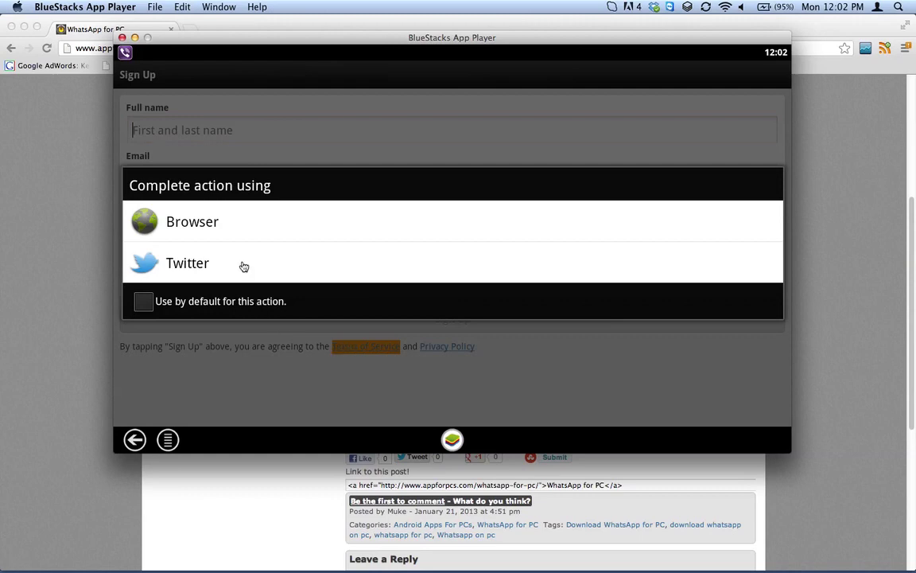
Choose Browser to open the Twitter Terms of Service link
click(220, 232)
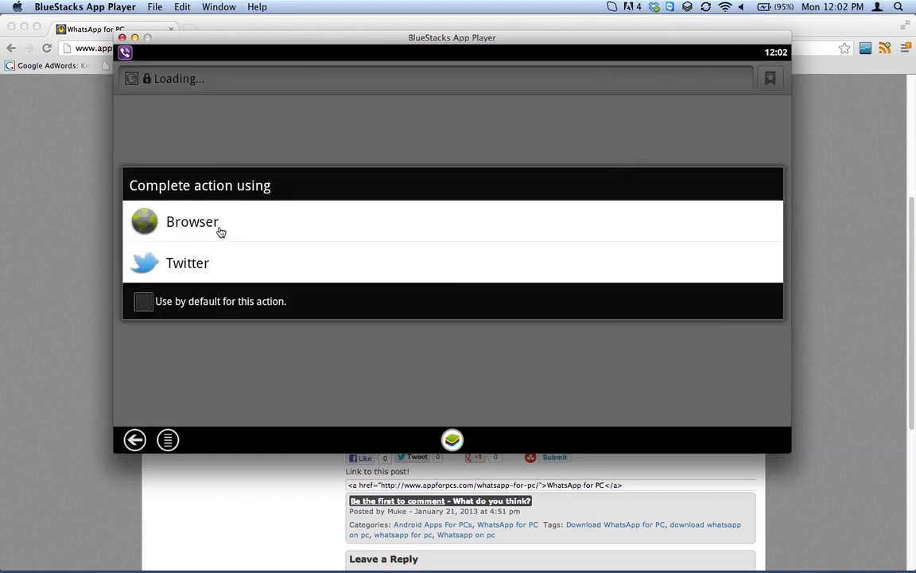
click(220, 232)
click(221, 232)
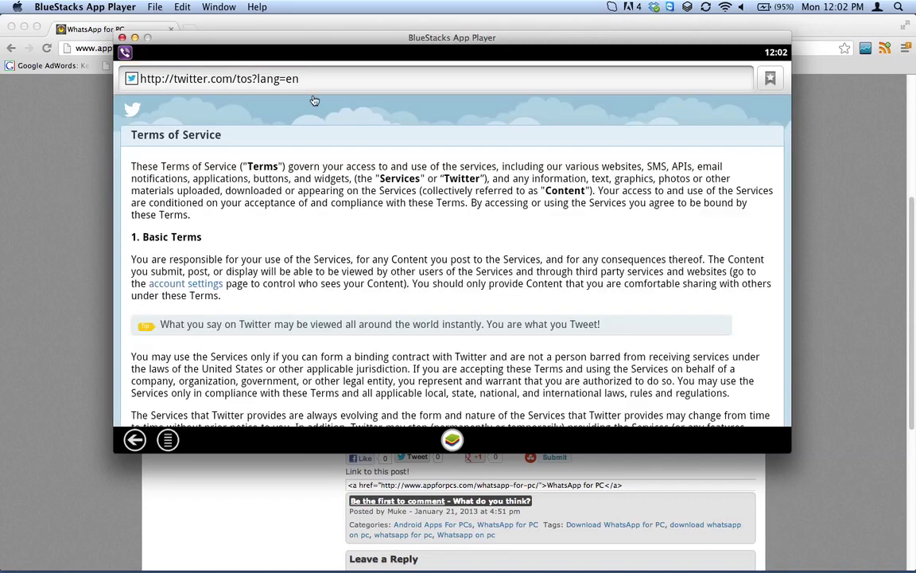
Replace the browser address with appforpcs.com and load the site
click(284, 83)
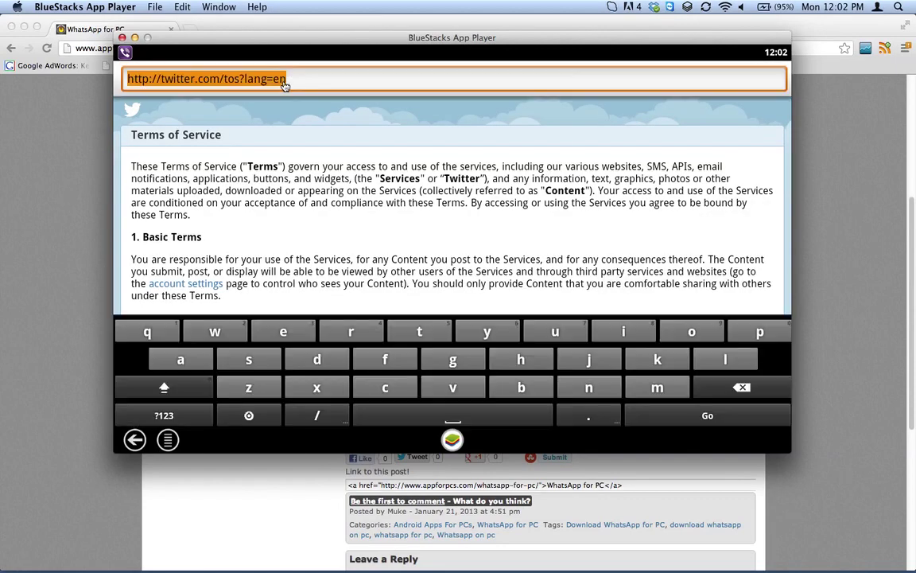
key(BackSpace)
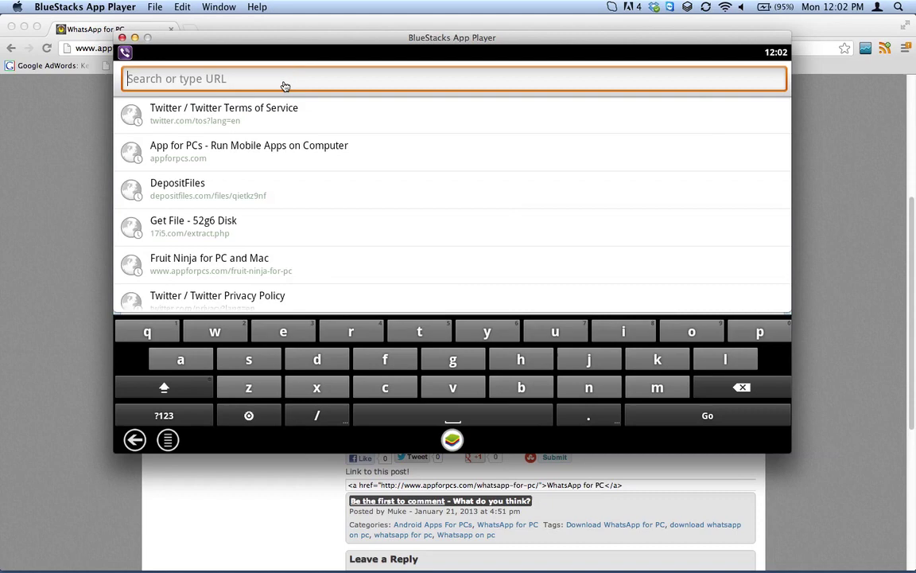
text(appforp)
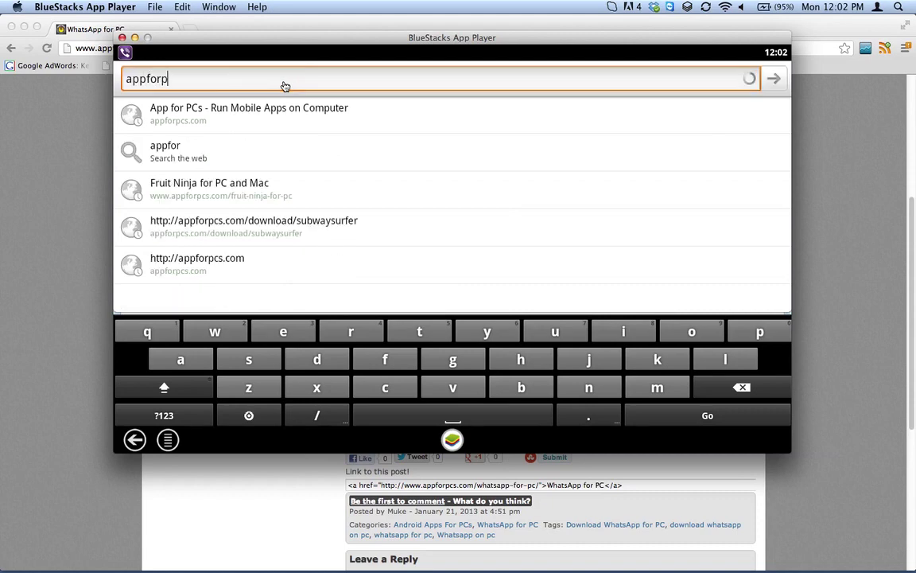
text(cs.co)
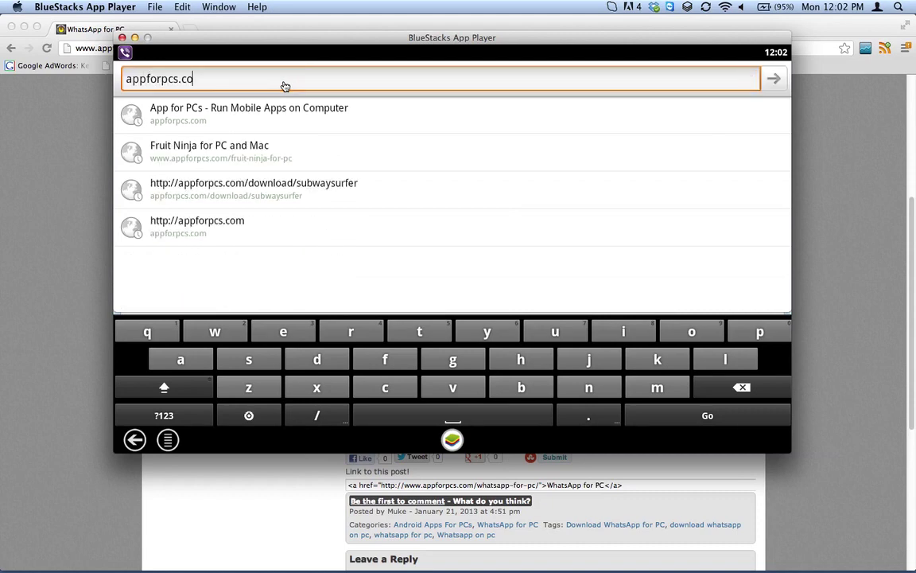
text(m)
key(Return)
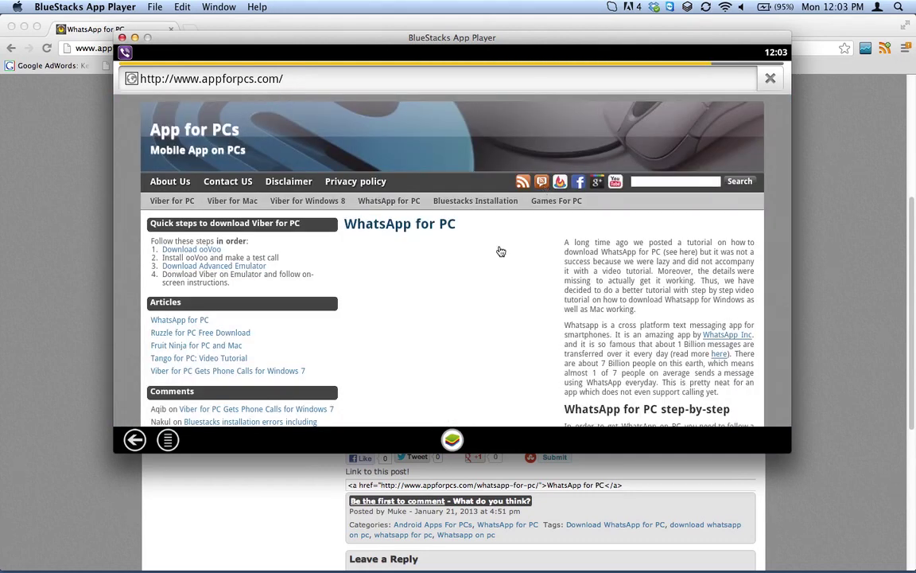
Open the WhatsApp for PC article and scroll to step 8's file download link
click(385, 229)
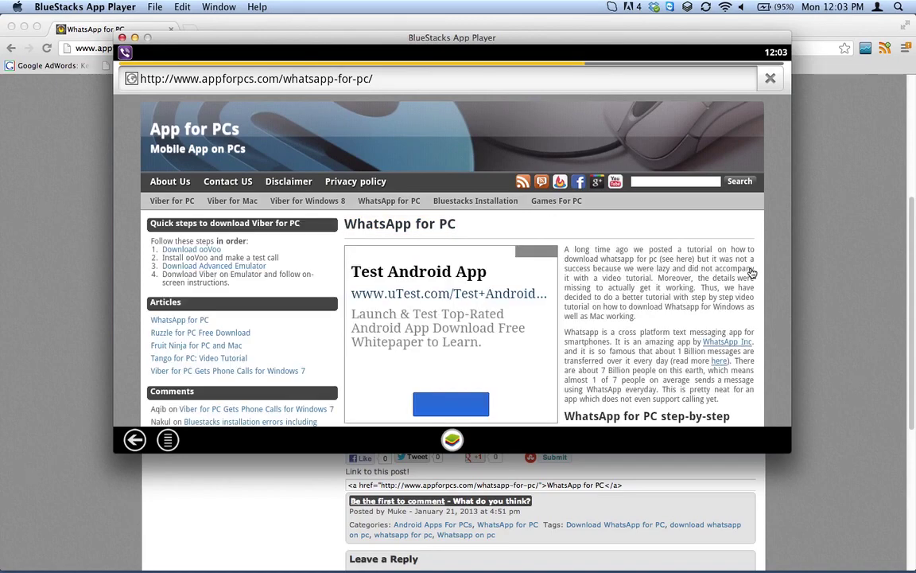
scroll(762, 155, down, 2)
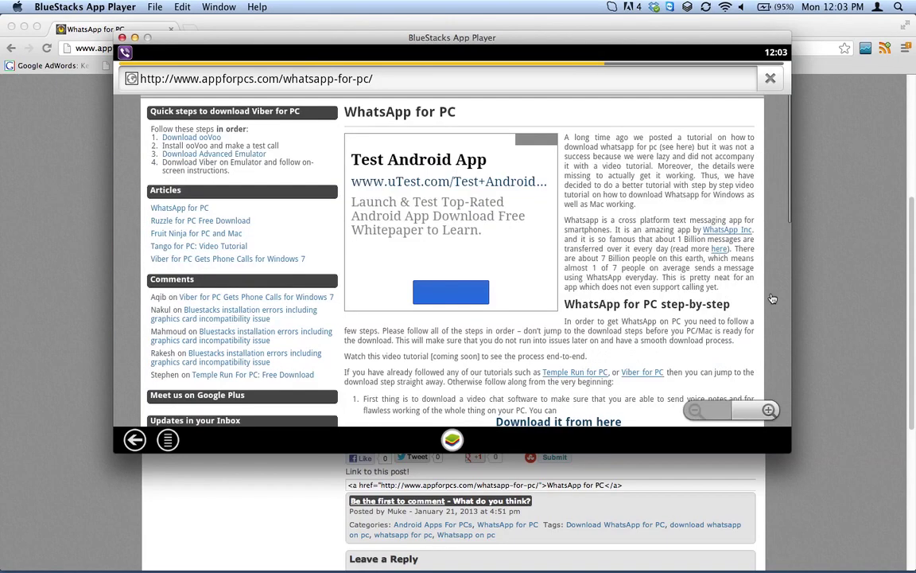
scroll(763, 310, down, 2)
scroll(755, 322, down, 2)
scroll(748, 333, down, 2)
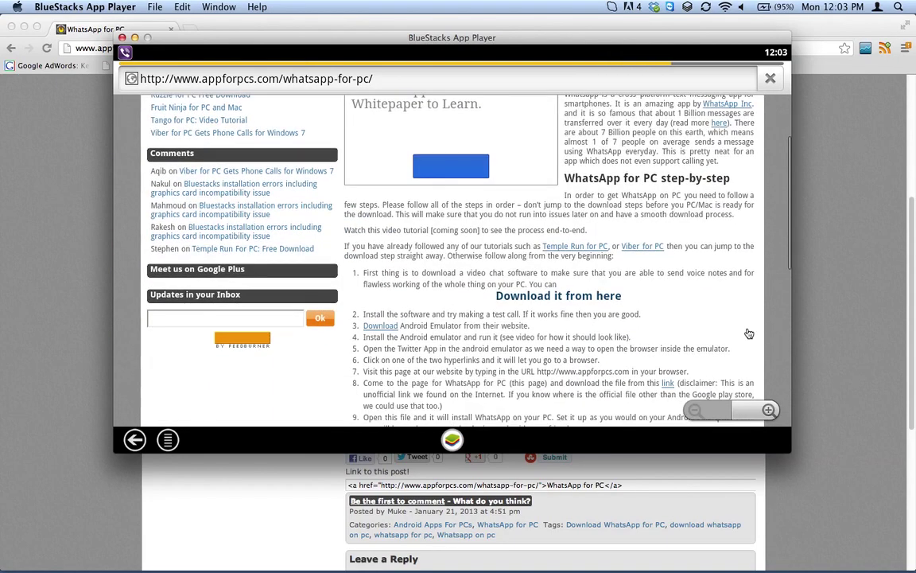
scroll(689, 262, down, 3)
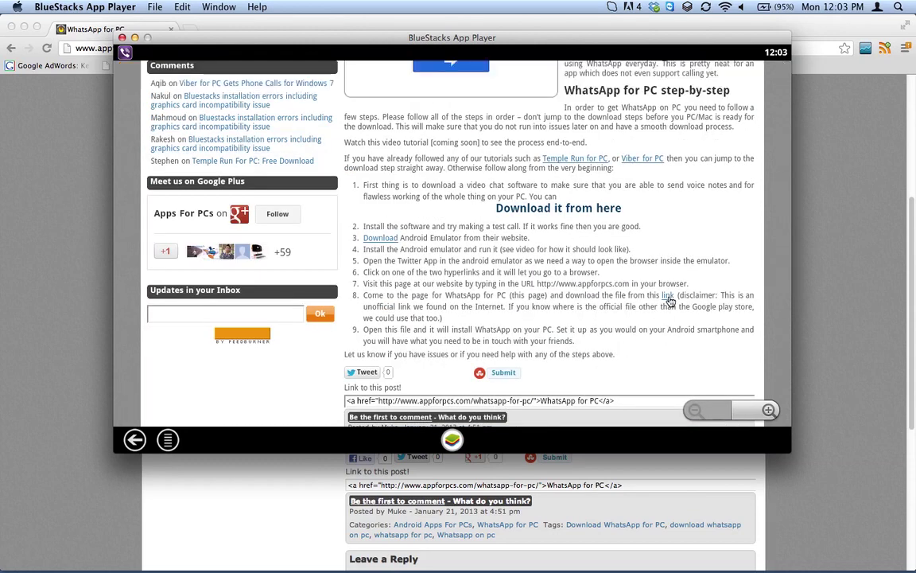
click(669, 298)
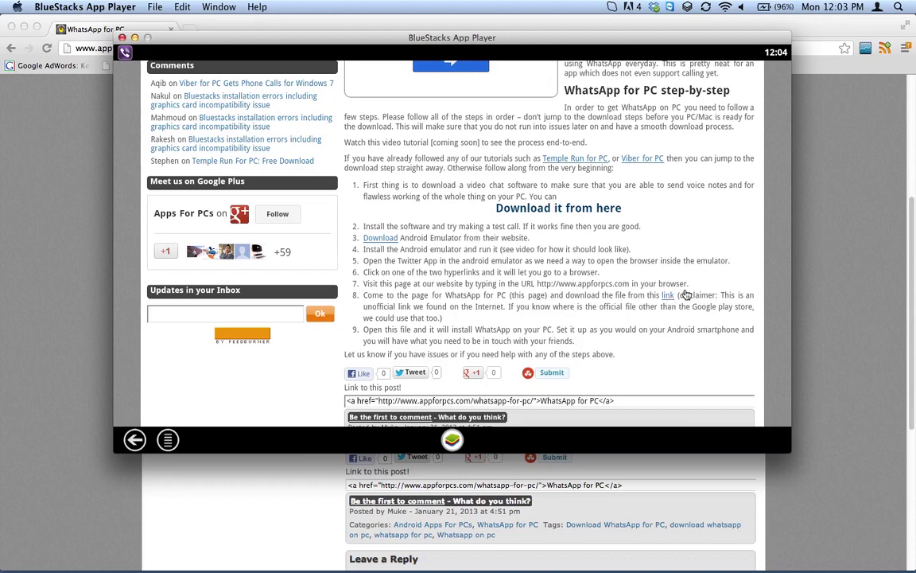
Download WhatsApp_2-1.8.5732.apk through the step 8 link, skipping the adf.ly ad
click(667, 297)
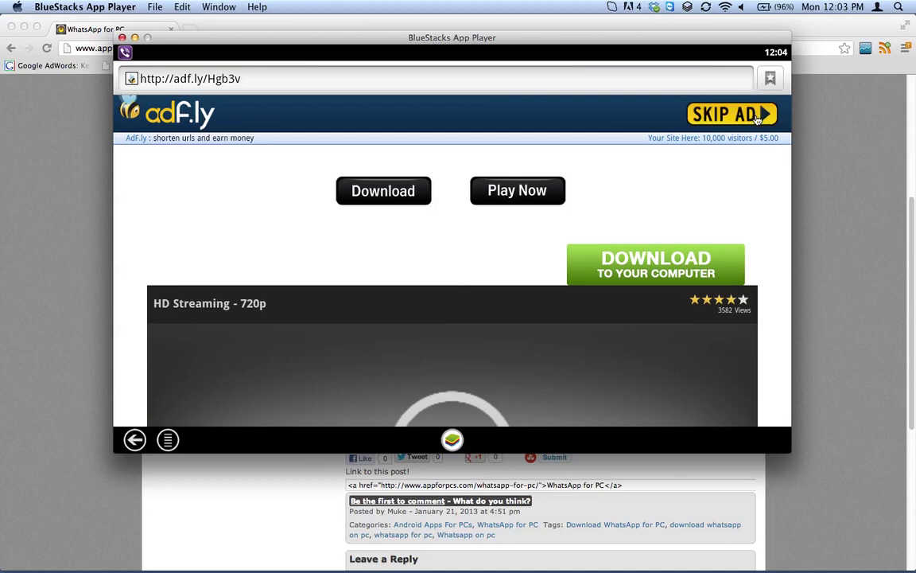
click(757, 118)
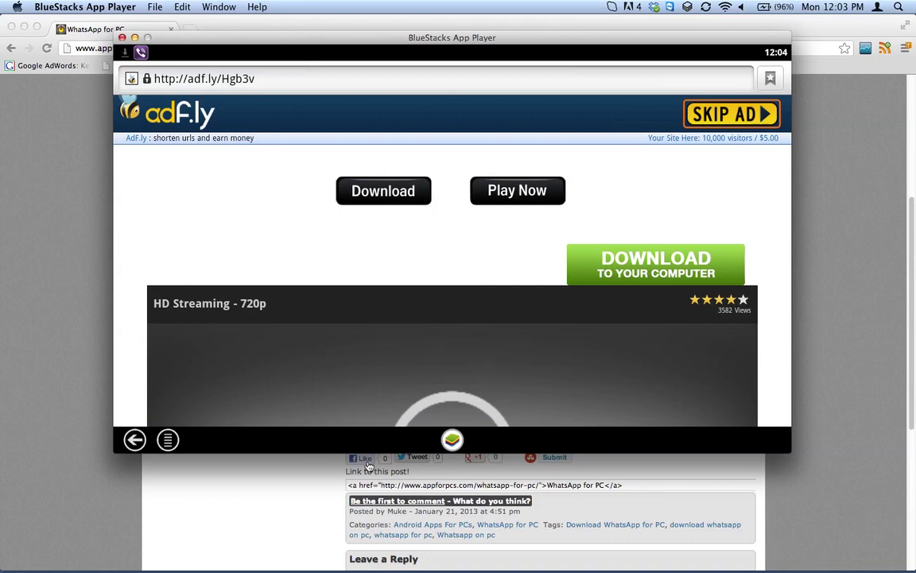
drag(129, 56, 129, 389)
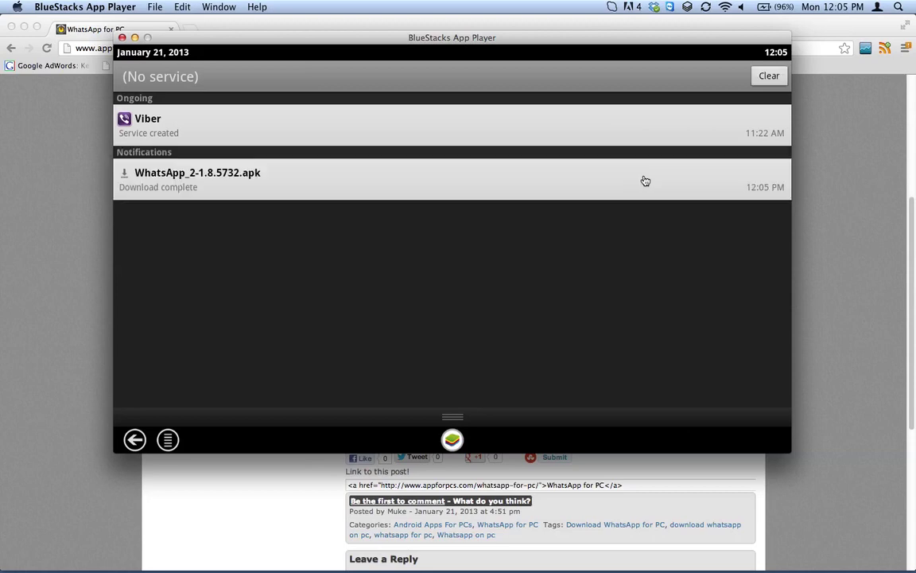
Open the WhatsApp .apk from the download notification and install it with the listed permissions
click(161, 188)
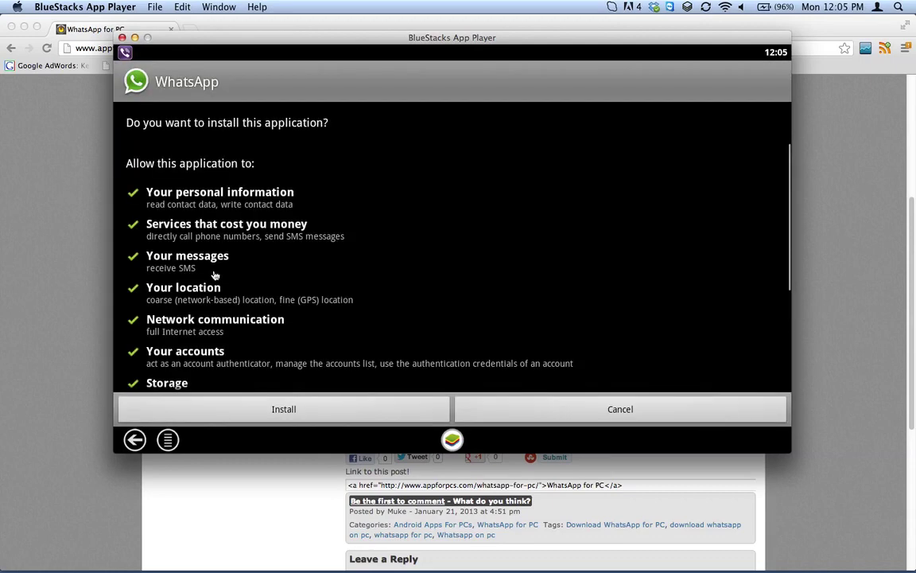
scroll(299, 297, down, 5)
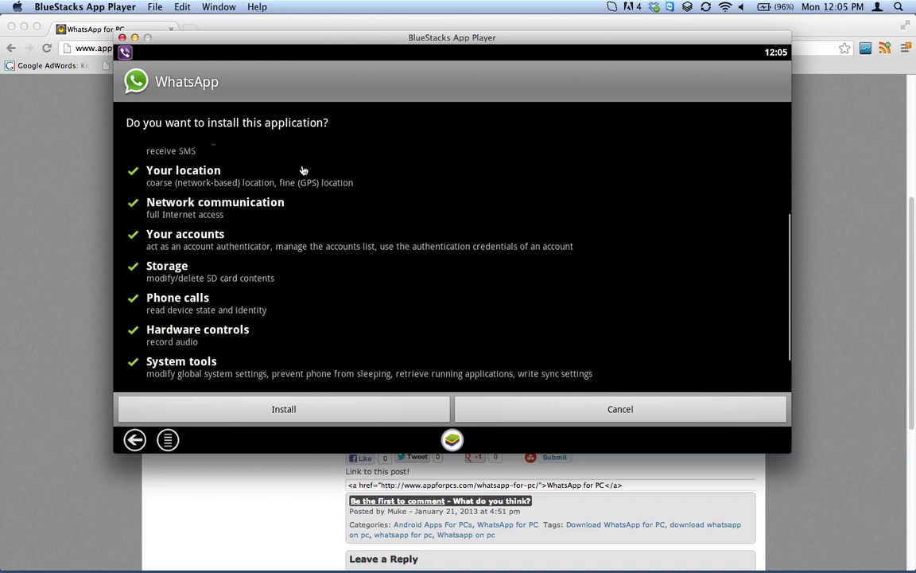
click(296, 414)
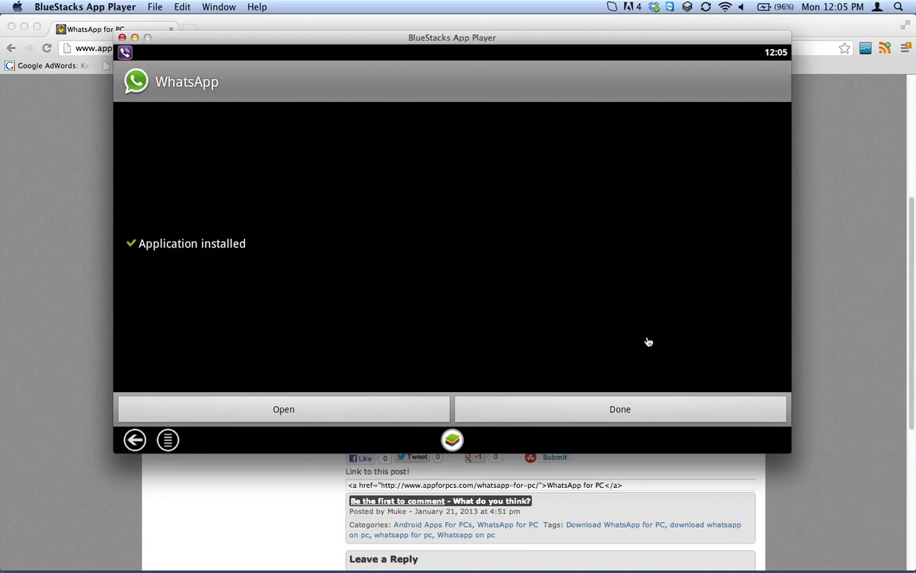
Launch WhatsApp from the BlueStacks home screen and accept its terms
click(689, 414)
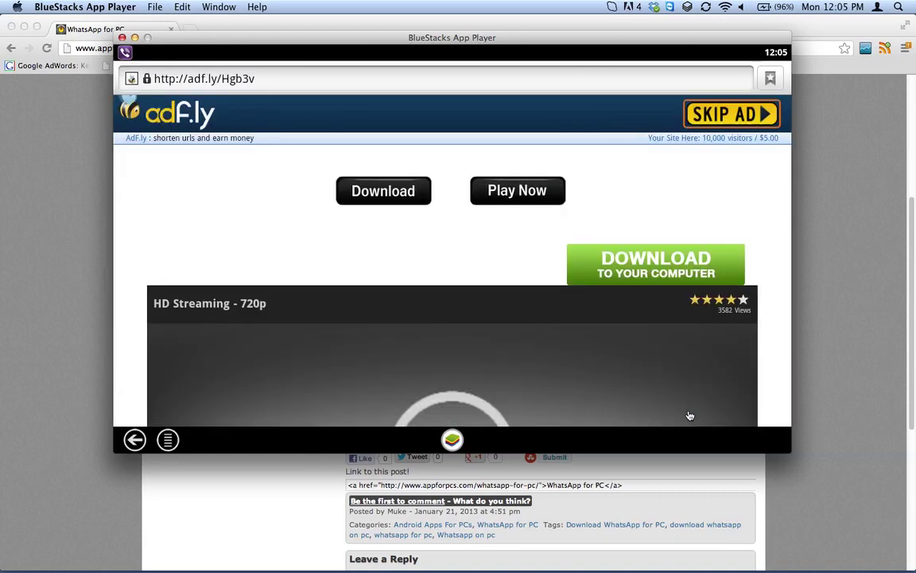
click(460, 441)
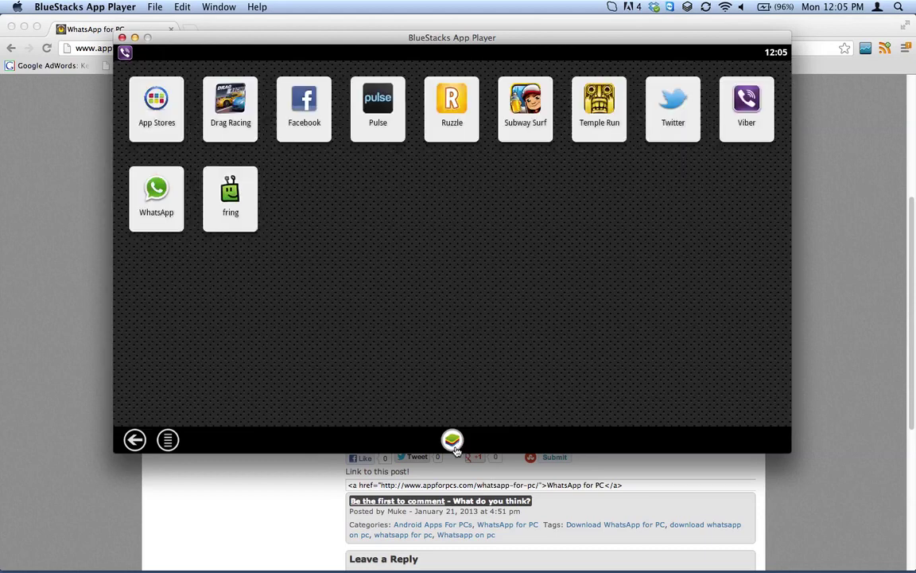
click(161, 187)
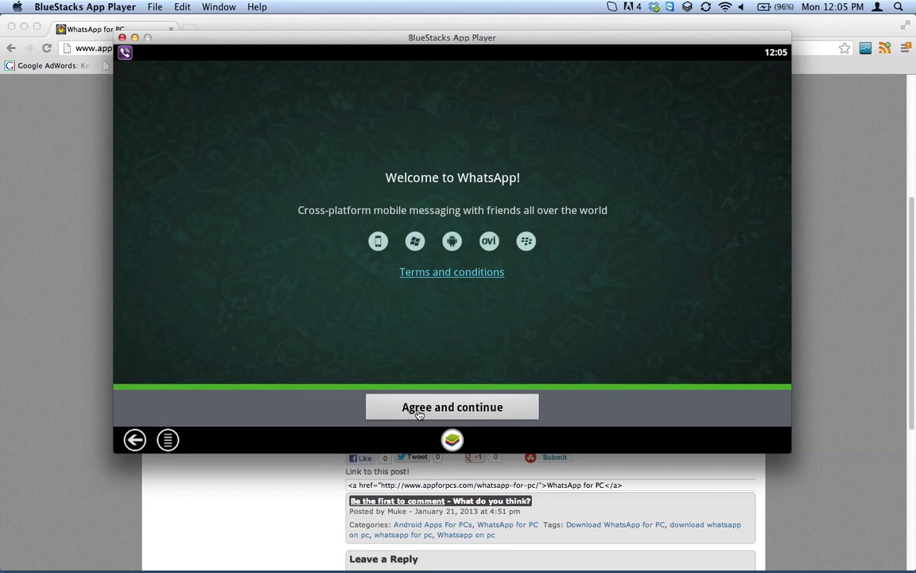
click(419, 412)
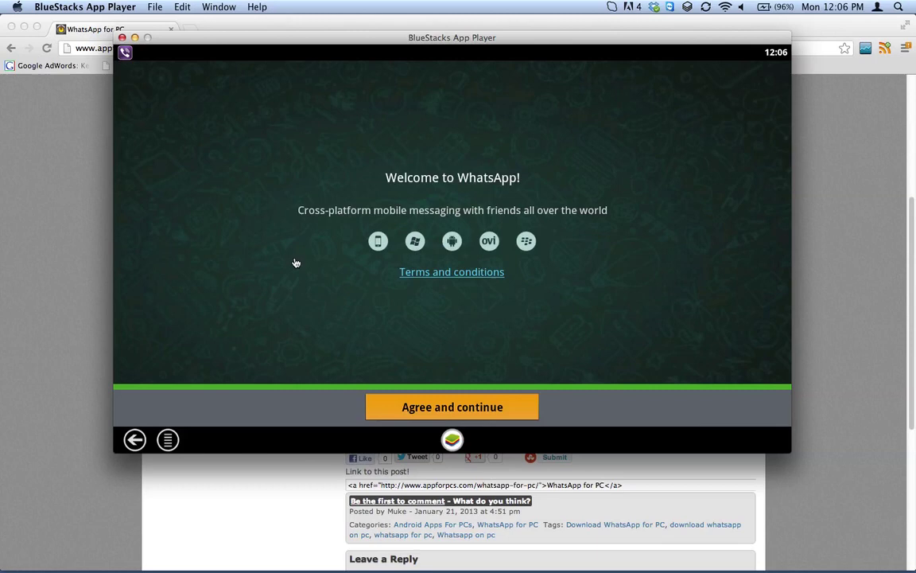